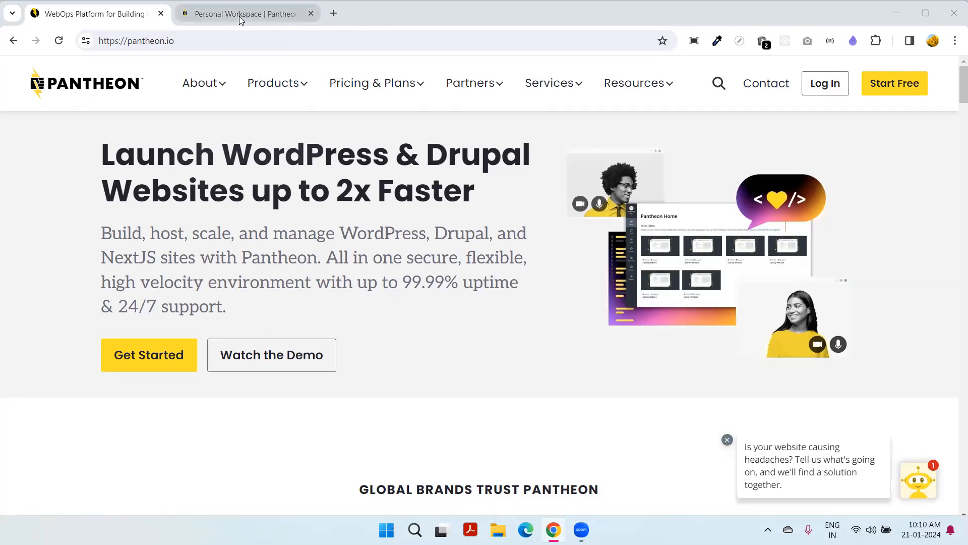
- Switch to the Personal Workspace dashboard, which lists 1 site and the Silver tier
click(298, 17)
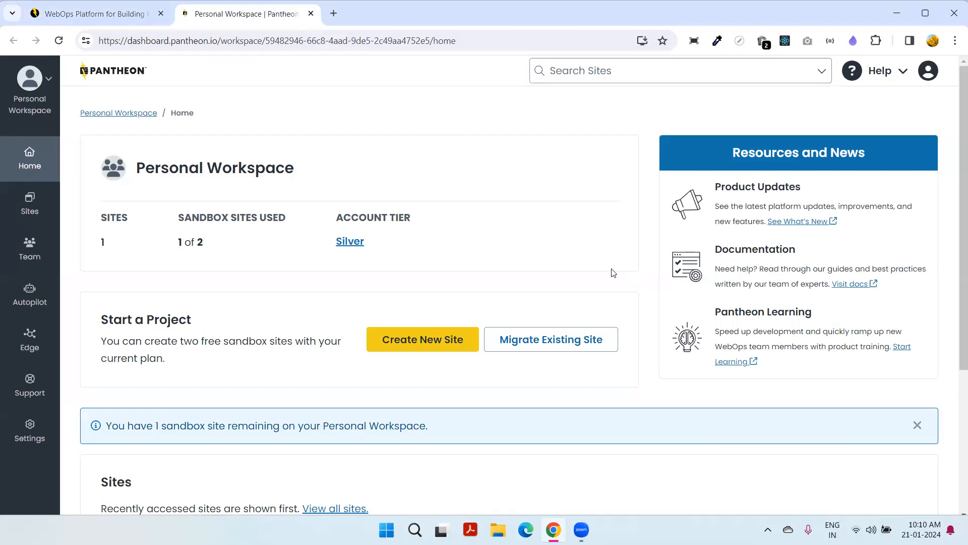
- Choose Create New Site under Start a Project to bring up the site types
scroll(612, 273, down, 1)
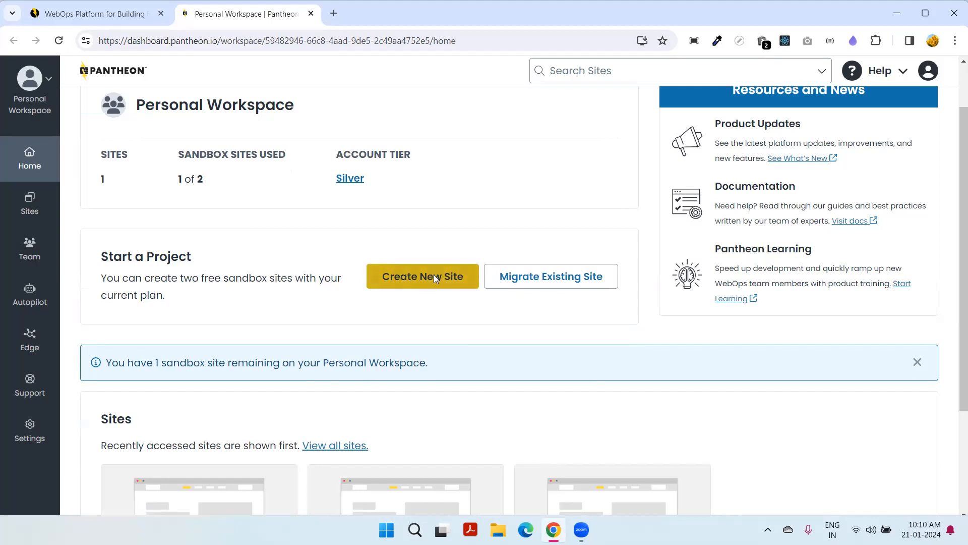
right_click(390, 276)
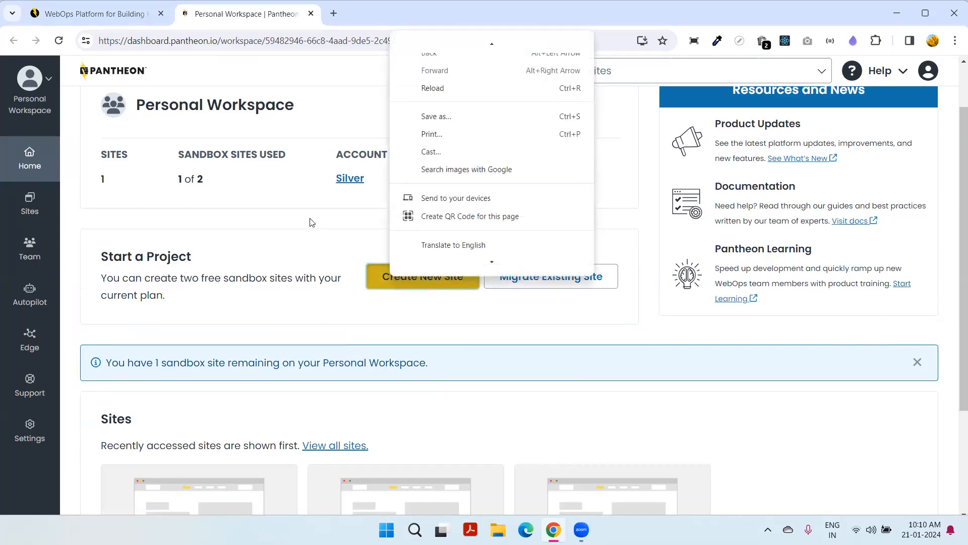
click(376, 278)
click(376, 279)
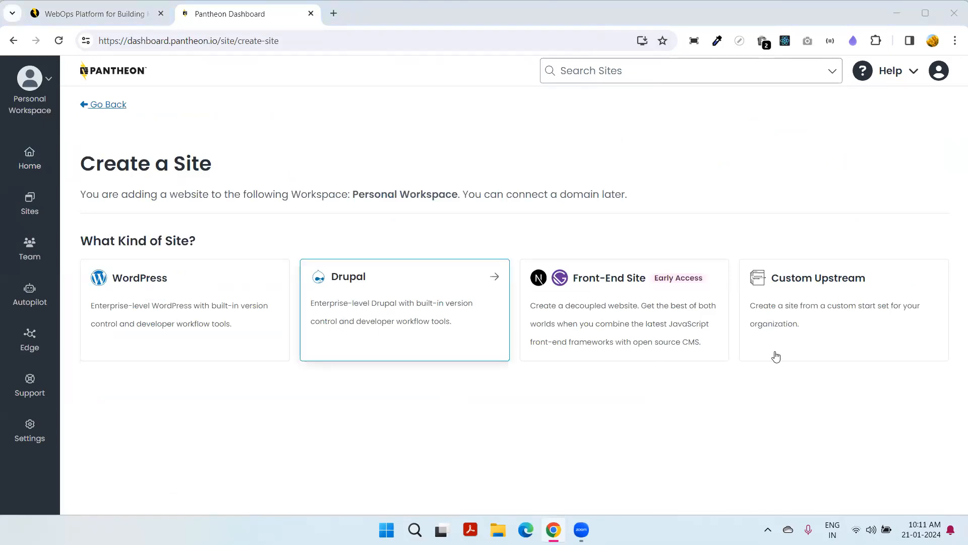
- Choose a Drupal 10 site named DMD and submit the form
click(426, 321)
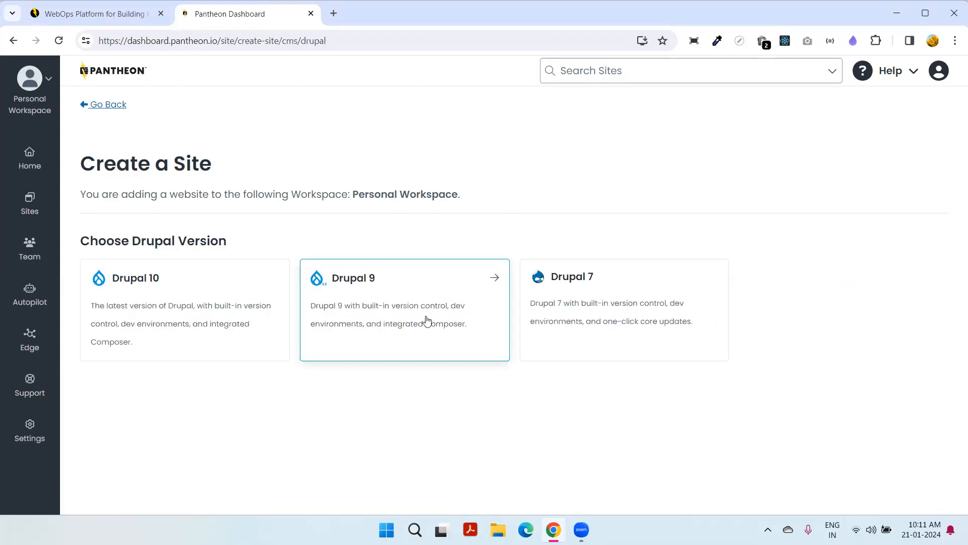
click(105, 295)
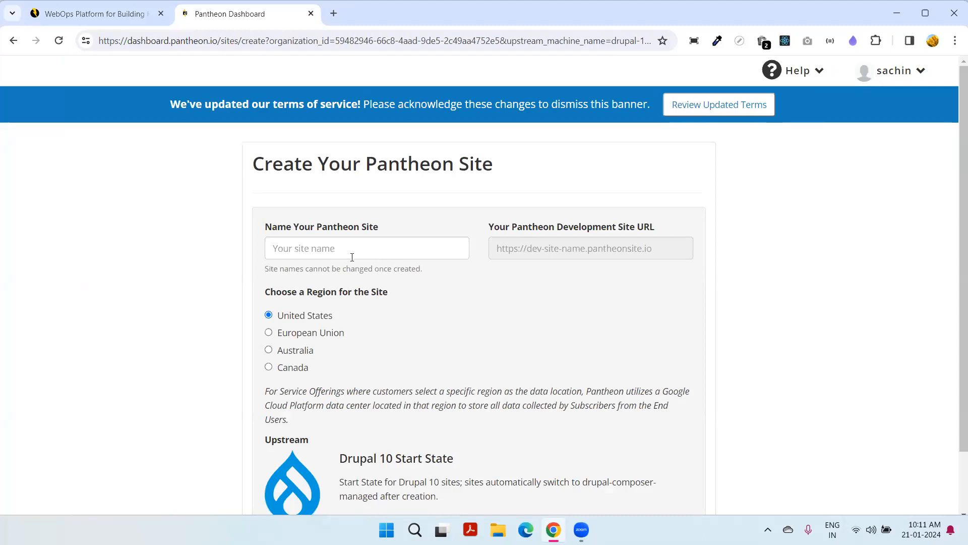
click(351, 255)
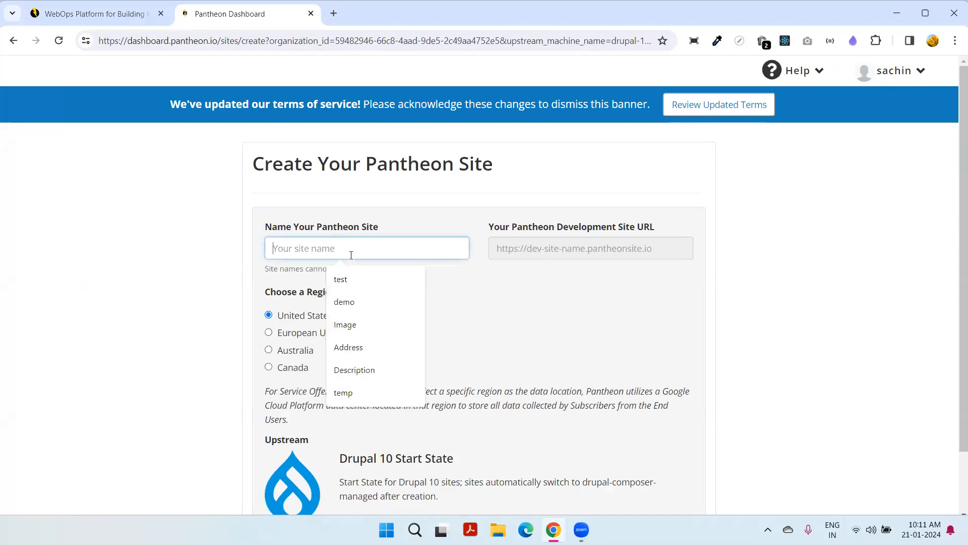
text(DMD)
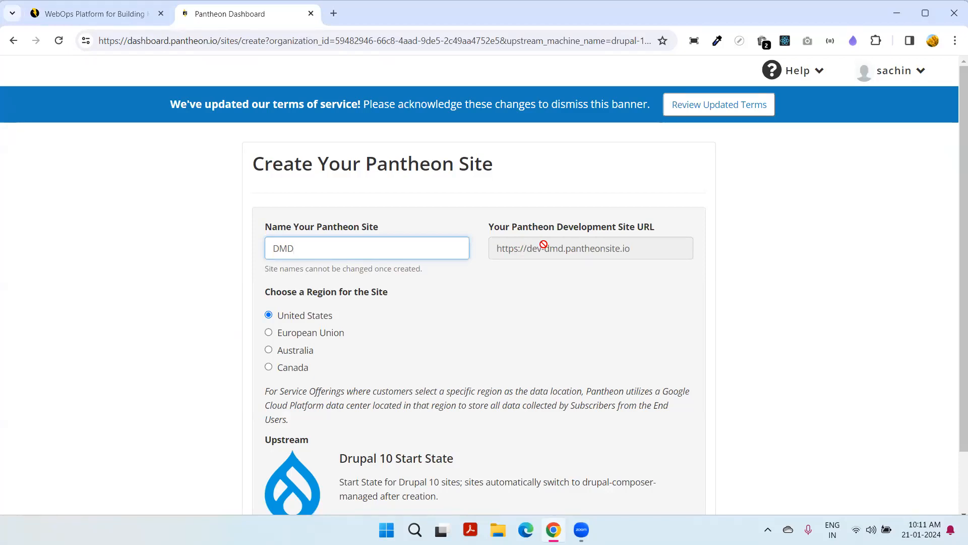
scroll(595, 250, down, 2)
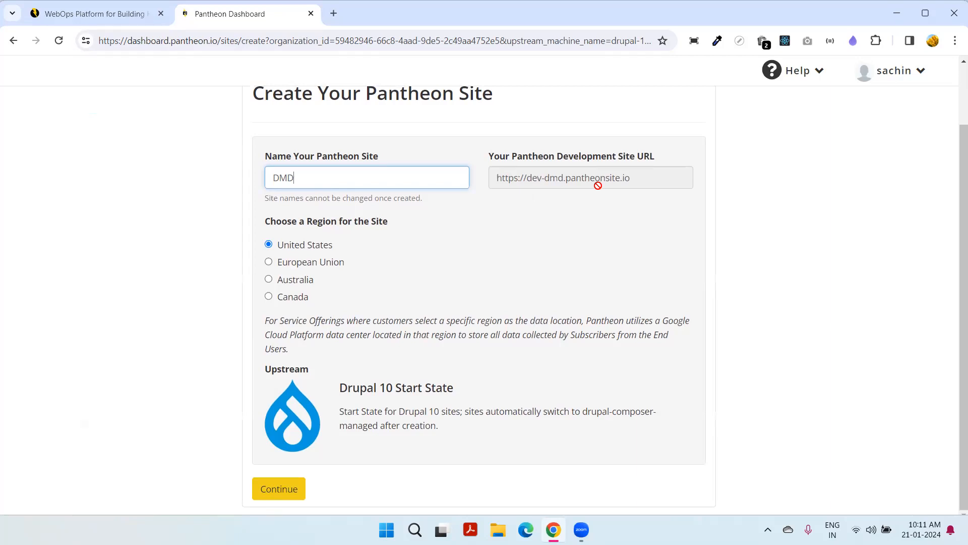
key(Return)
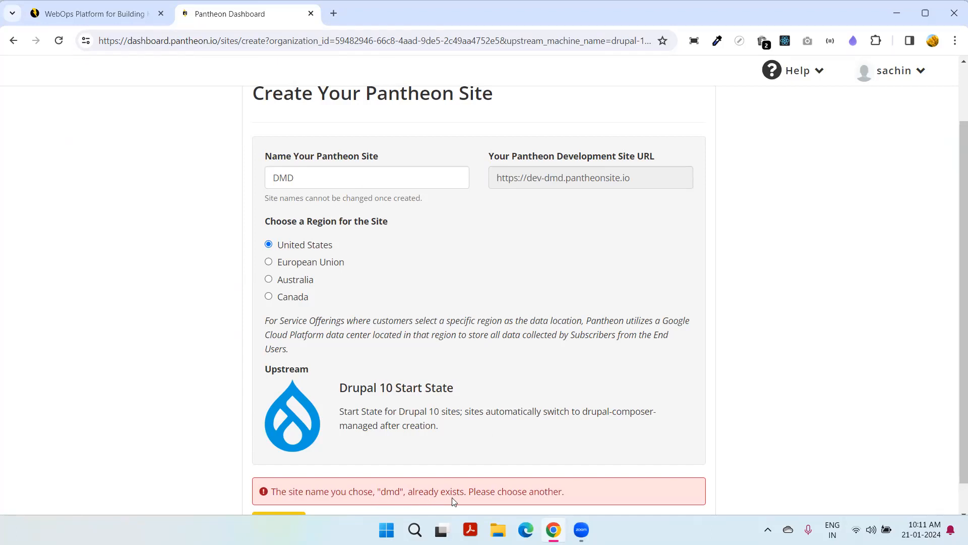
- After the 'already exists' error, rename the site DMD2024 and submit it
click(316, 183)
text(2024)
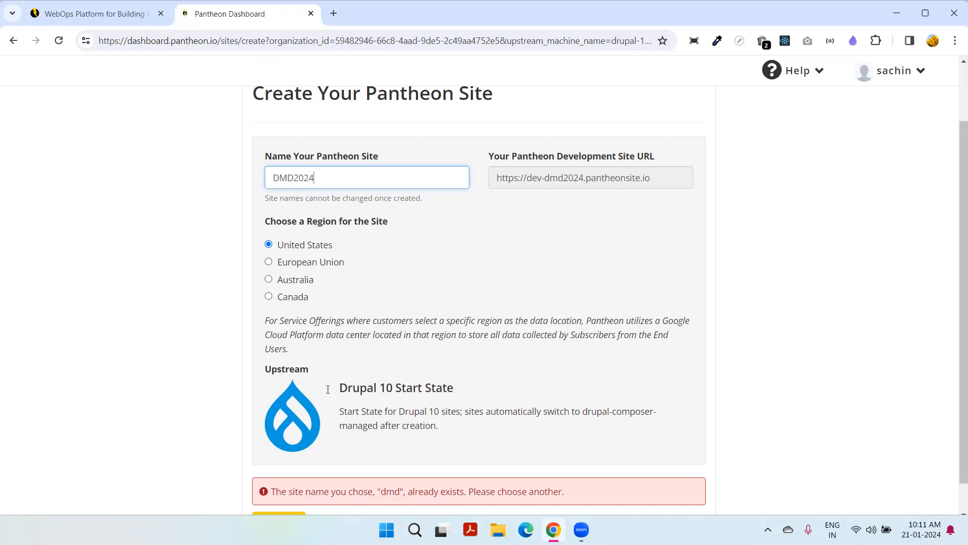
scroll(288, 502, down, 1)
click(283, 488)
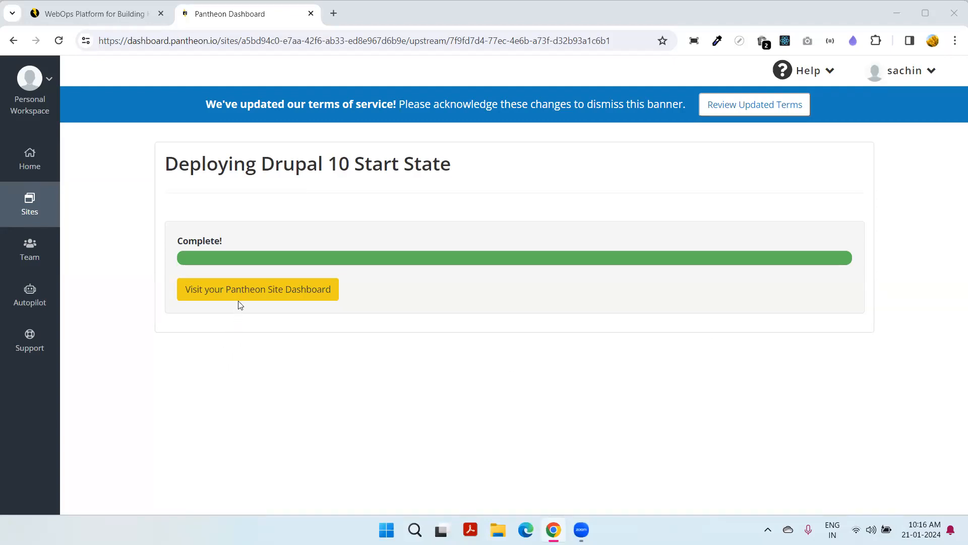
- From the DMD2024 dashboard, launch the Dev site and Site Admin to reach the Drupal installer
click(288, 296)
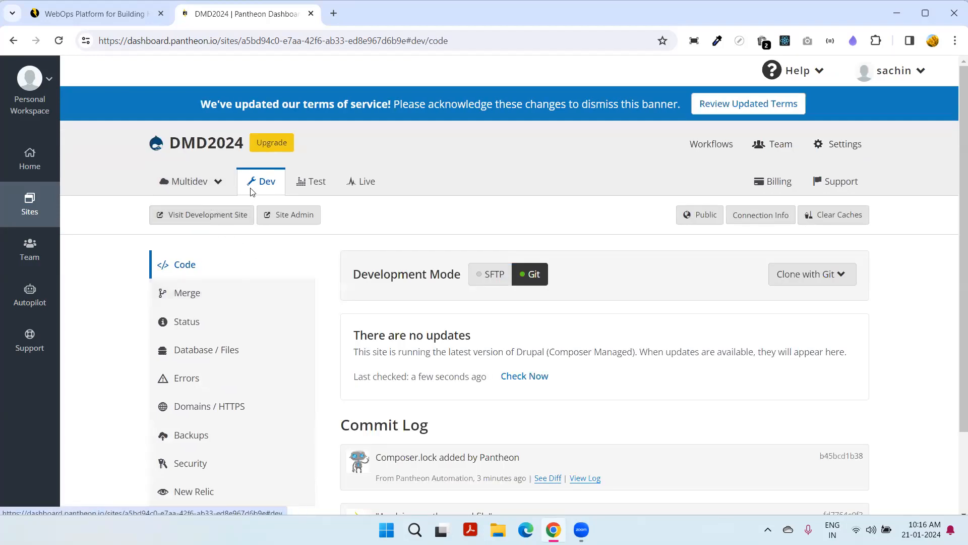
click(195, 220)
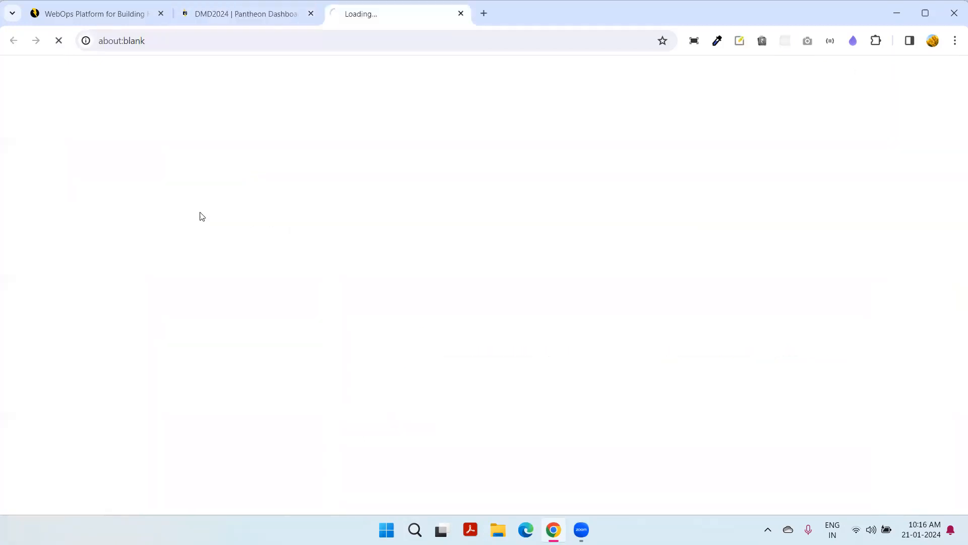
click(229, 8)
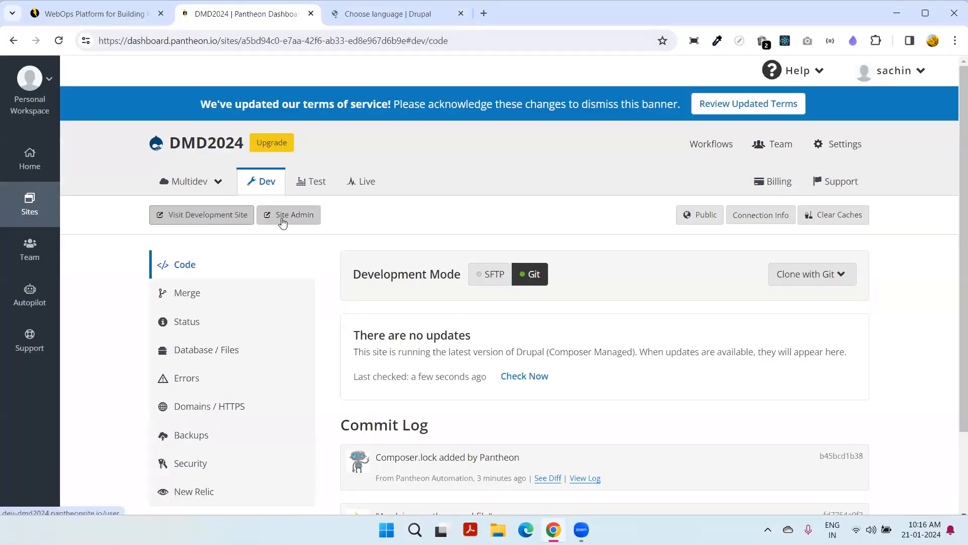
click(282, 223)
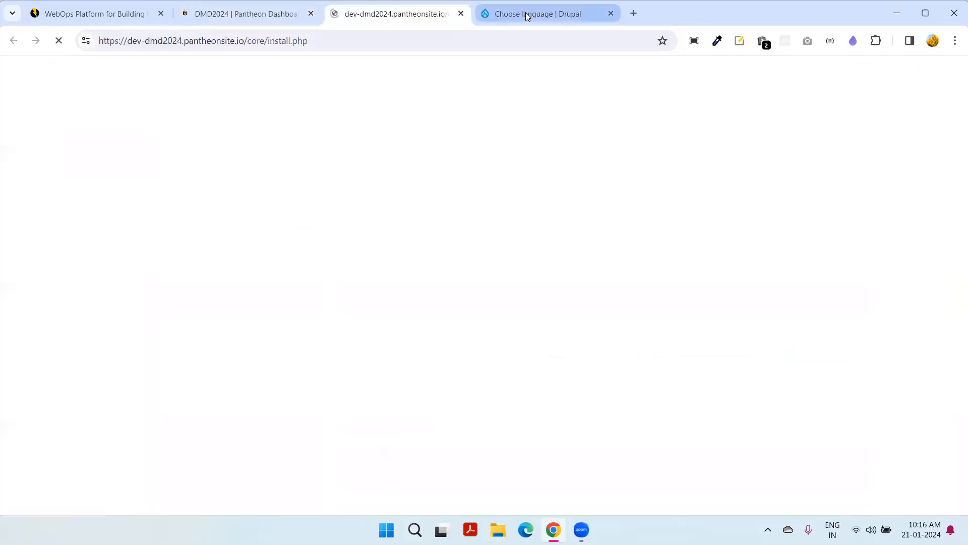
click(525, 12)
click(372, 13)
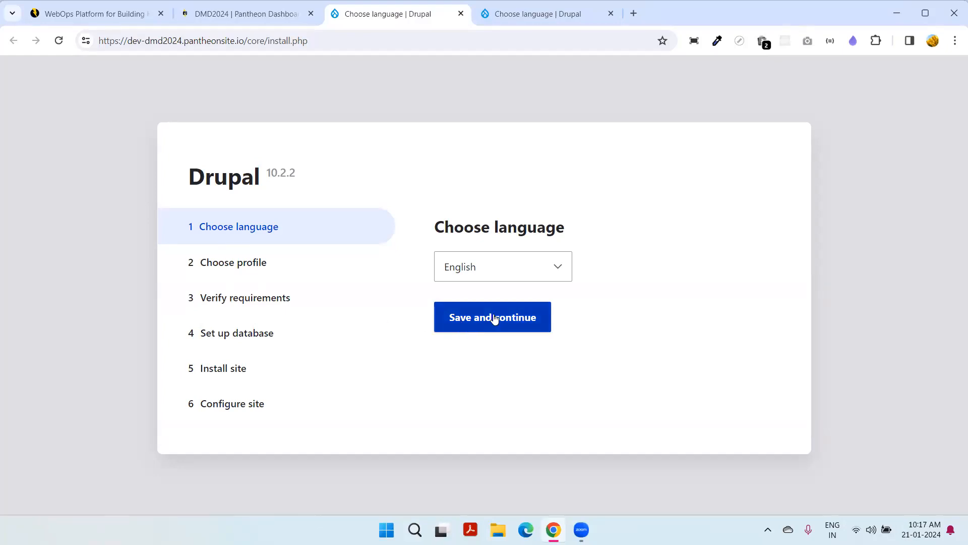
- Install in English with the Standard profile and close the duplicate installer tab
click(479, 328)
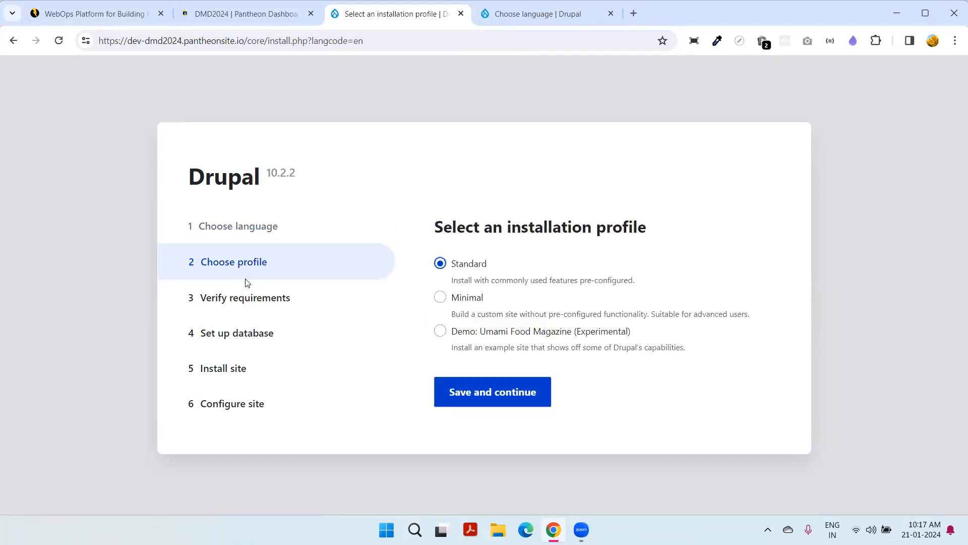
click(506, 399)
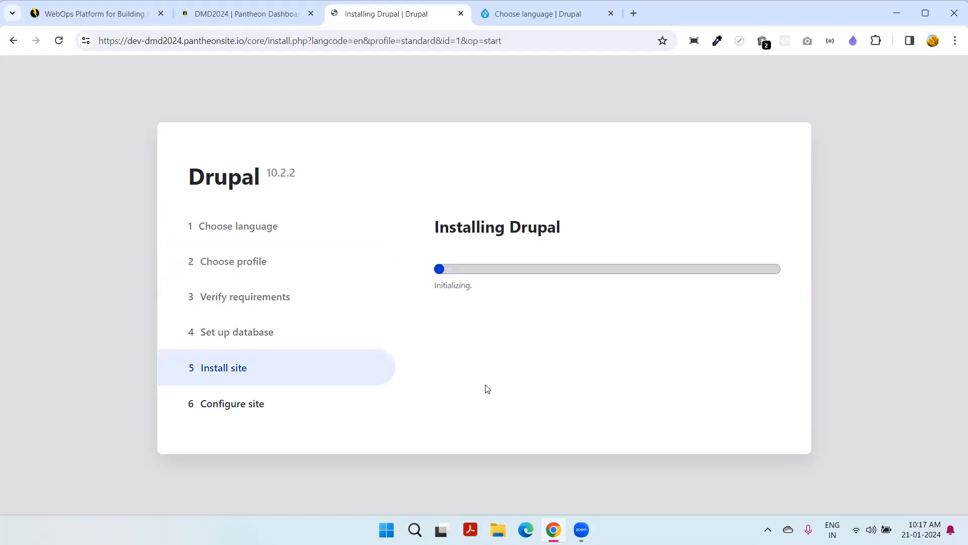
click(545, 18)
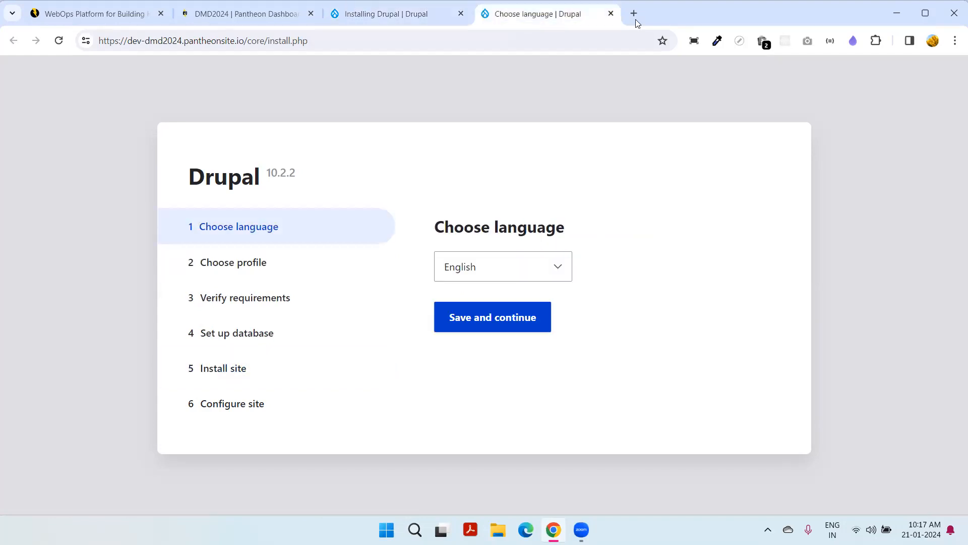
click(611, 13)
click(268, 15)
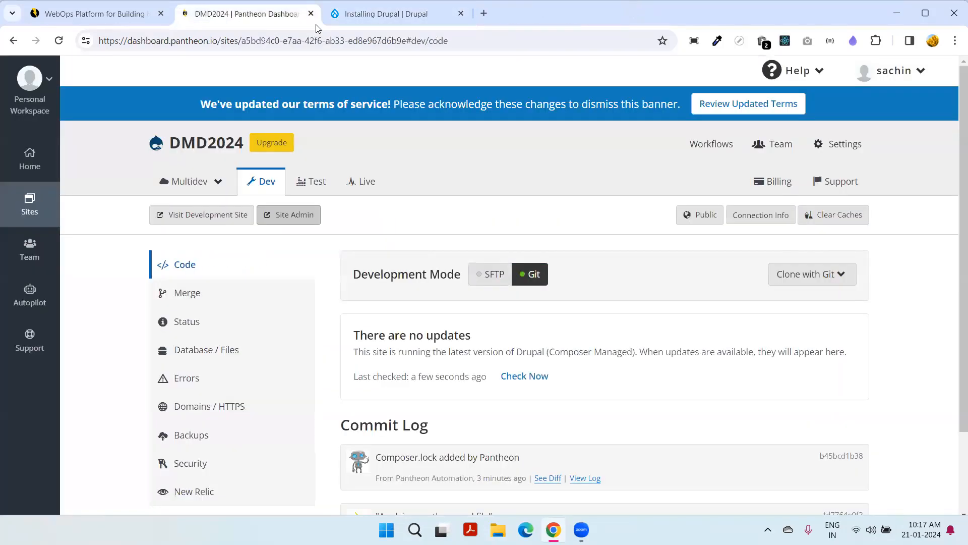
click(369, 20)
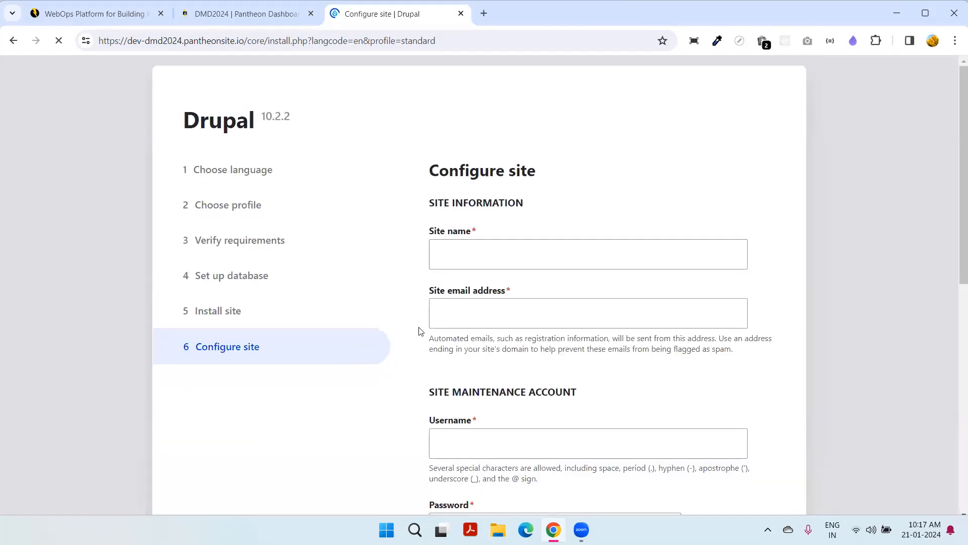
- Set the site name to DMD2024 and accept the suggested site e-mail address
click(495, 260)
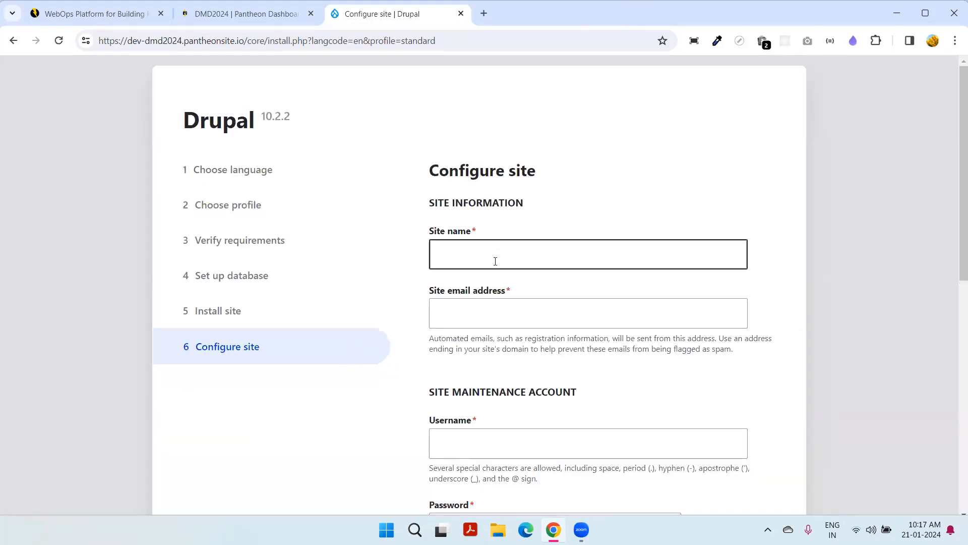
text(DMD)
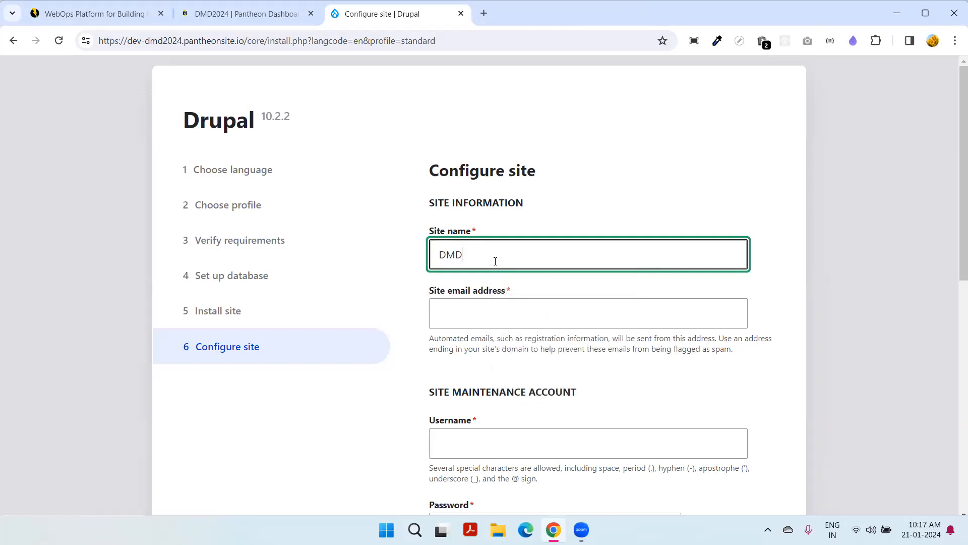
text(2024)
click(484, 308)
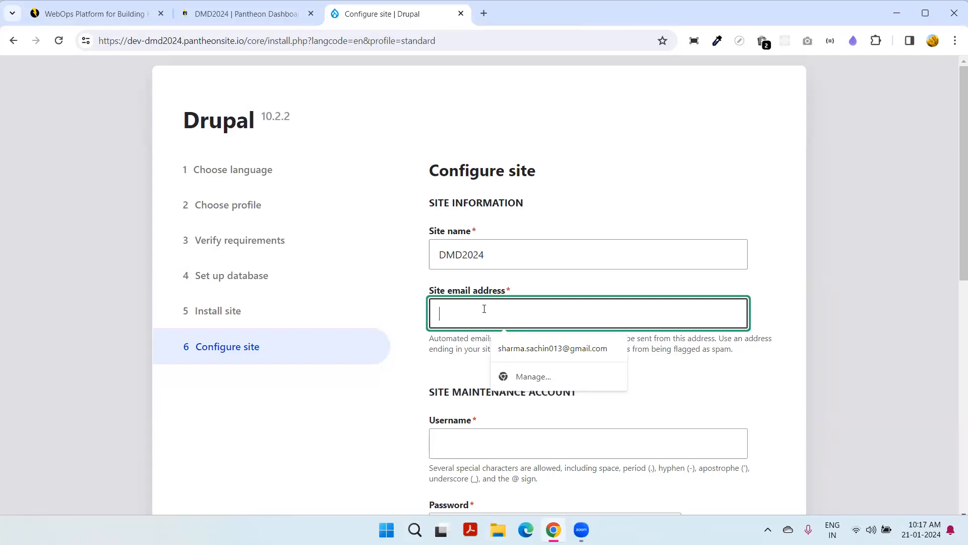
text(admin)
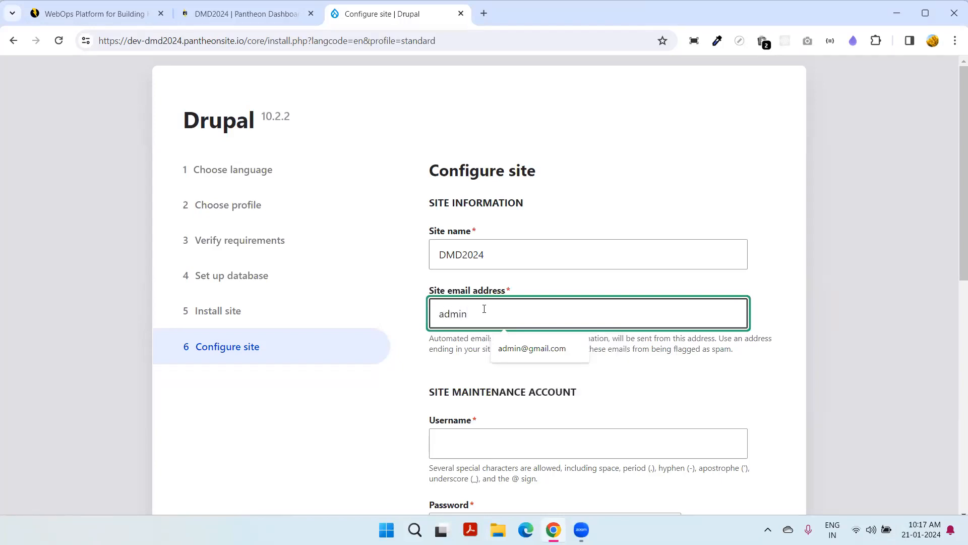
click(532, 348)
scroll(549, 303, down, 3)
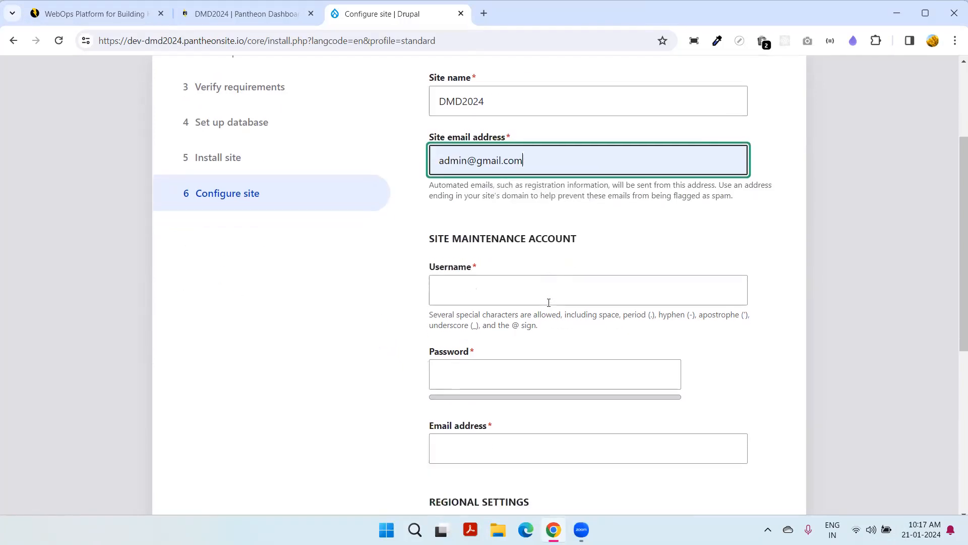
scroll(549, 303, down, 2)
click(493, 199)
text(admi)
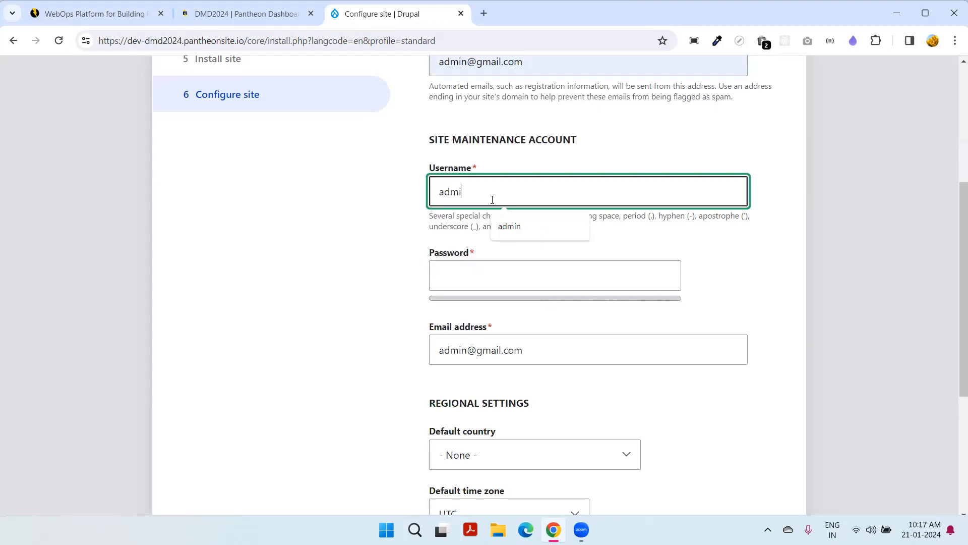
text(n)
key(Tab)
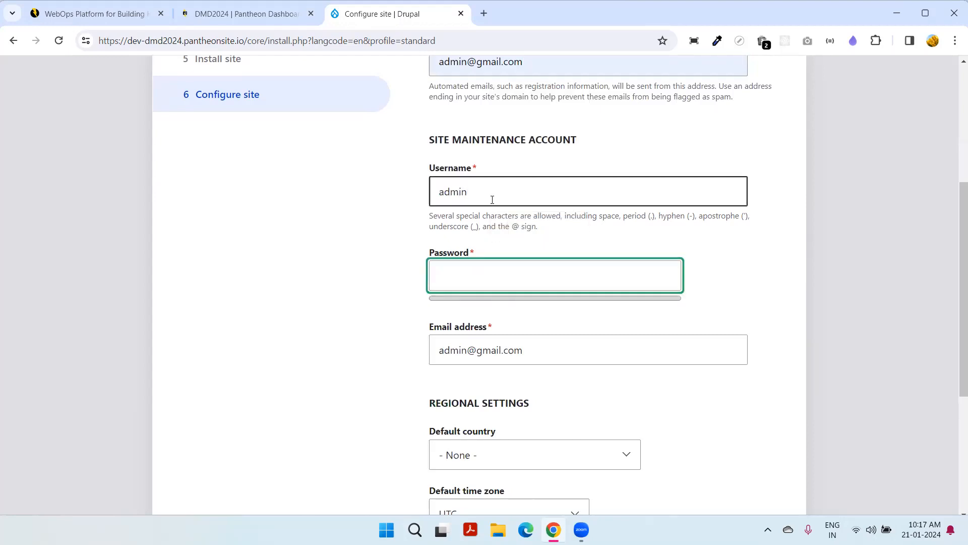
text(admin)
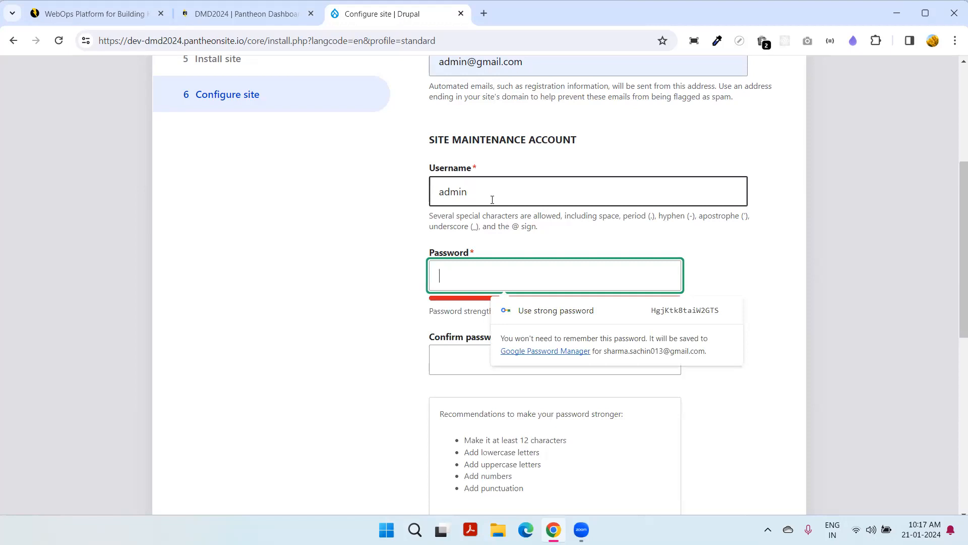
text(@123)
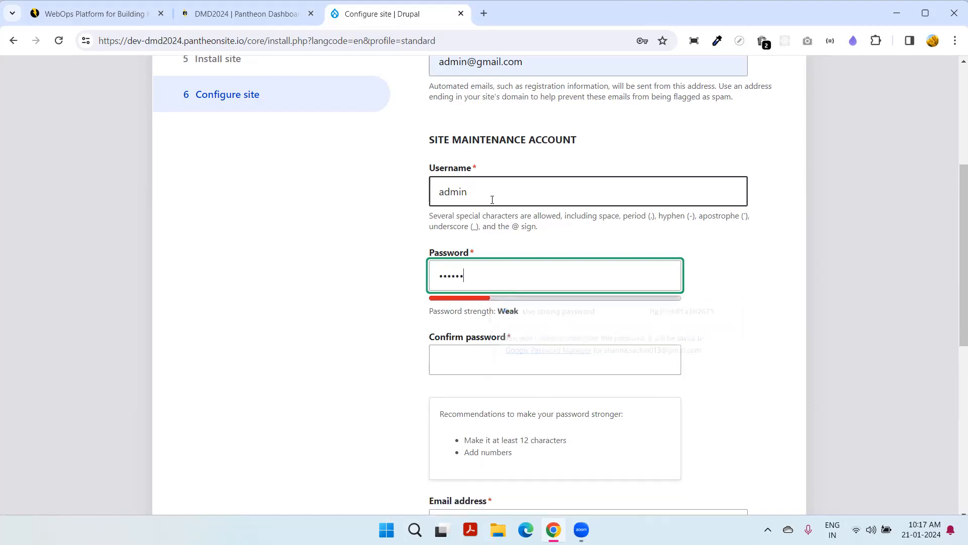
click(514, 348)
text(admin@123)
- Leave the default country as None and submit the site configuration
scroll(548, 332, down, 7)
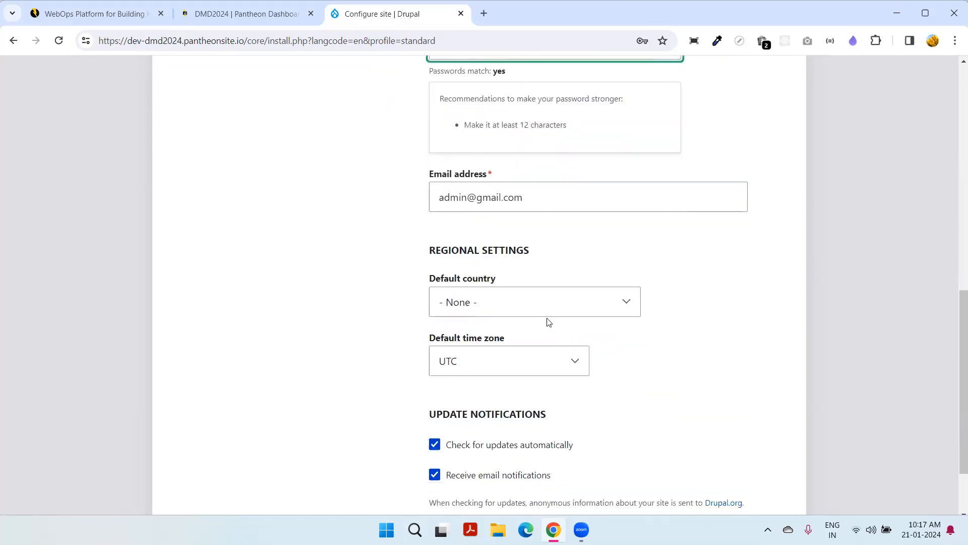
click(510, 243)
click(510, 244)
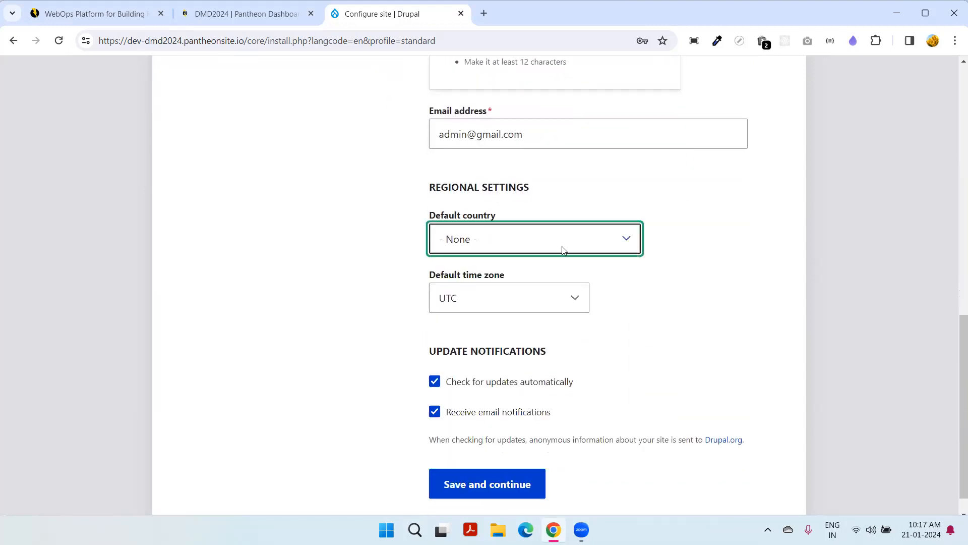
scroll(512, 202, down, 1)
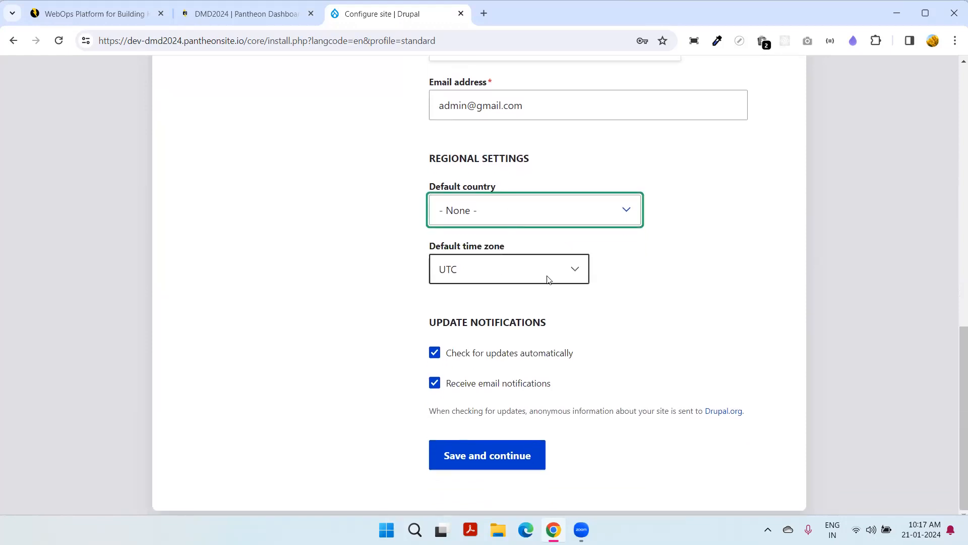
scroll(535, 305, up, 2)
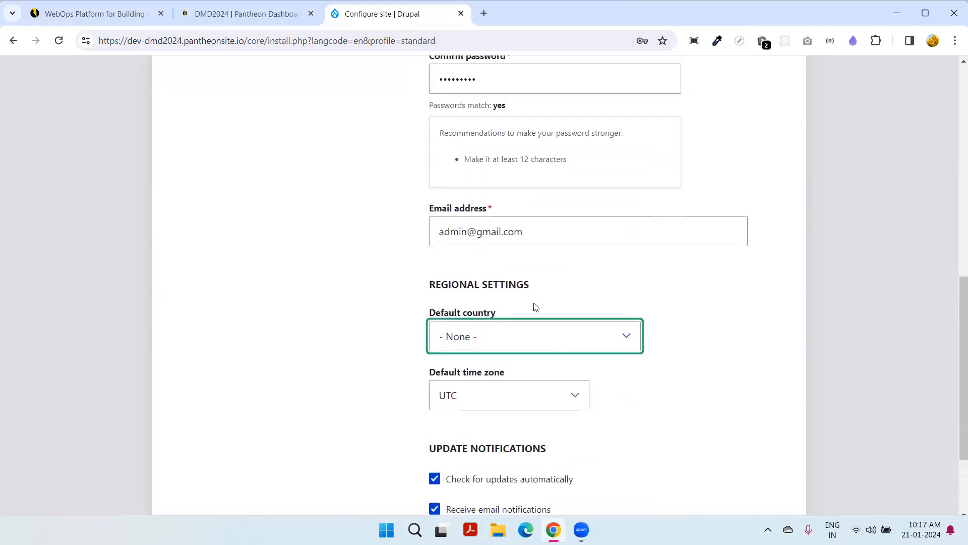
scroll(317, 376, down, 1)
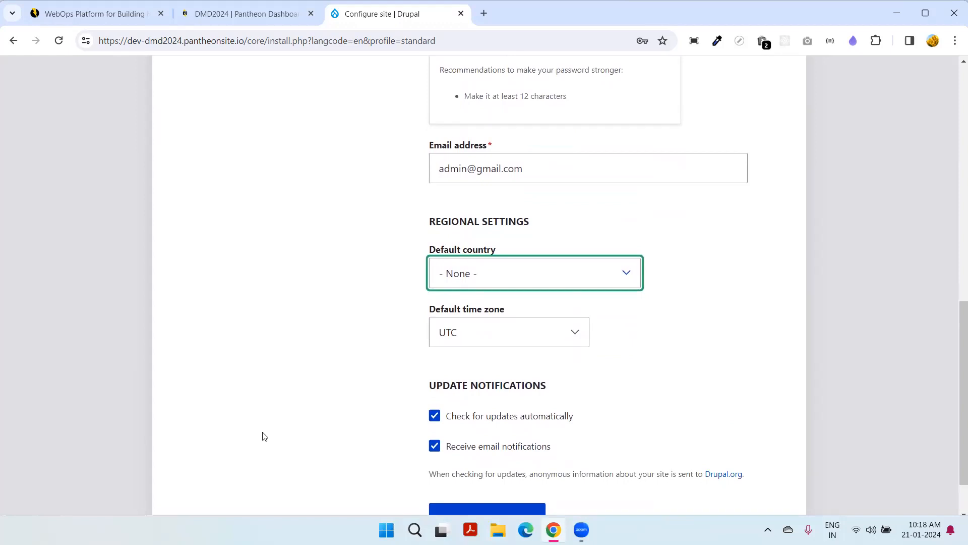
scroll(494, 380, down, 1)
click(512, 454)
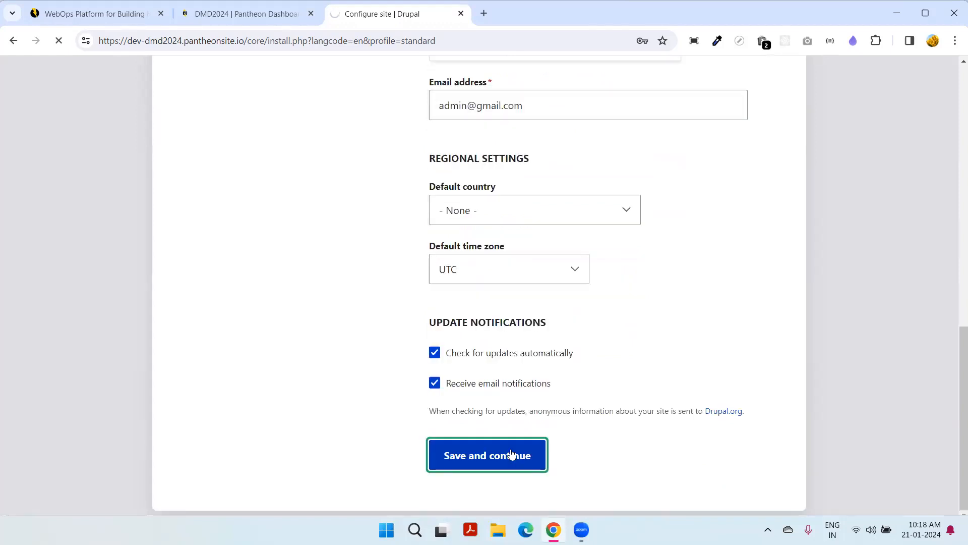
click(247, 14)
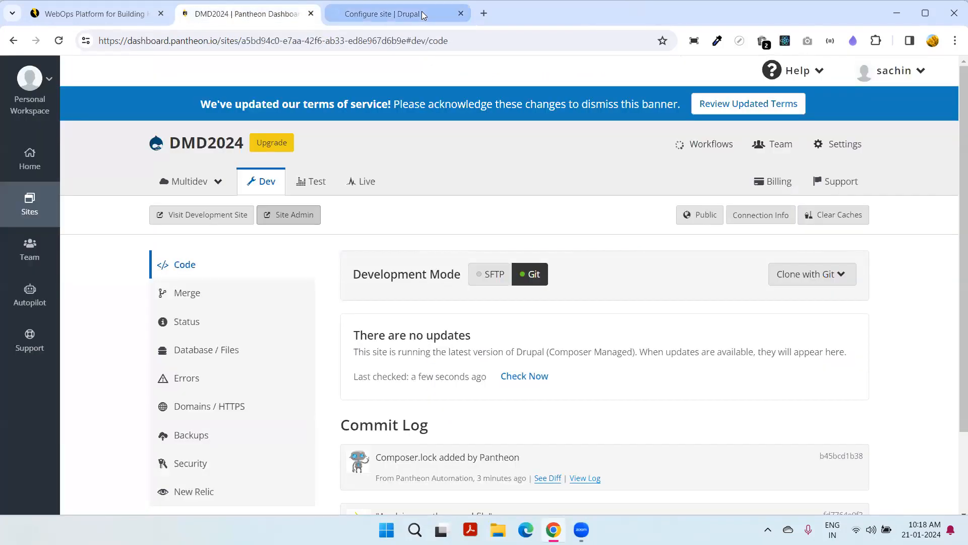
- Wait for the install to finish and show the 'Congratulations, you installed Drupal!' Welcome page
click(423, 15)
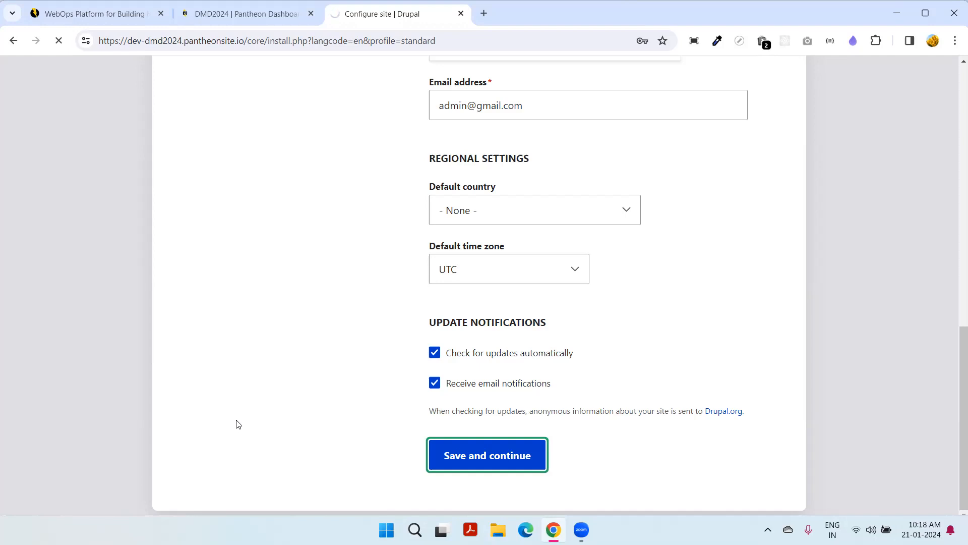
click(251, 14)
click(371, 17)
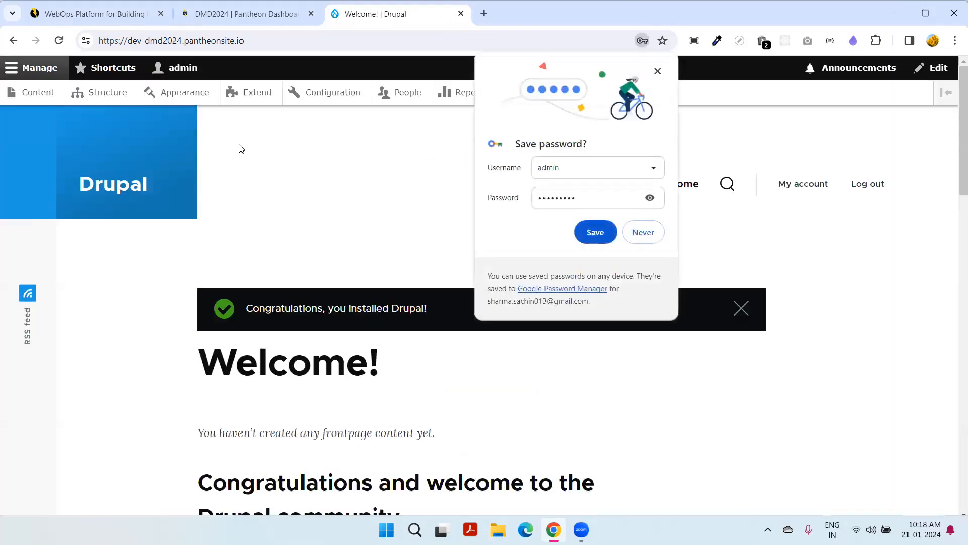
- Dismiss the save-password prompt, log out of admin, and reopen the Dev site from the DMD2024 dashboard
click(658, 71)
scroll(67, 196, down, 1)
scroll(68, 200, down, 15)
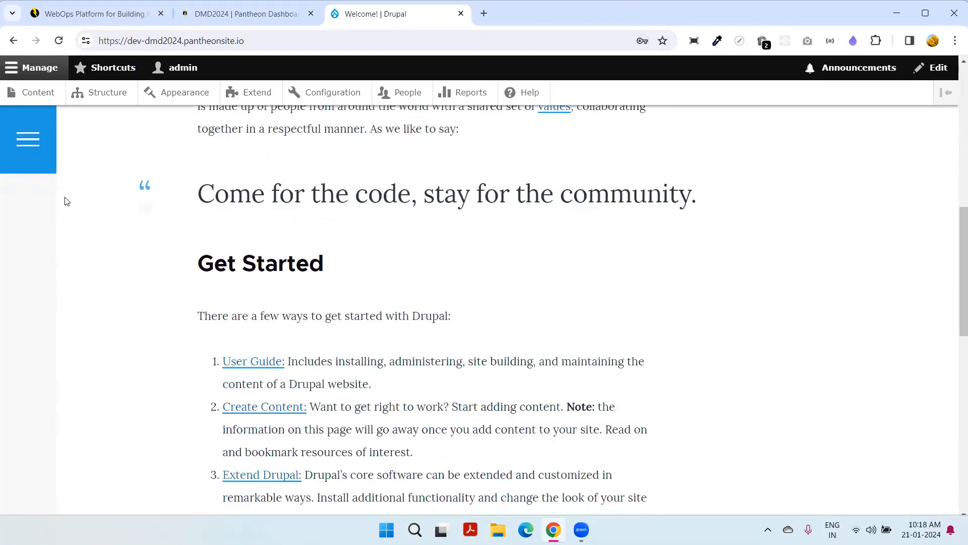
scroll(68, 201, up, 15)
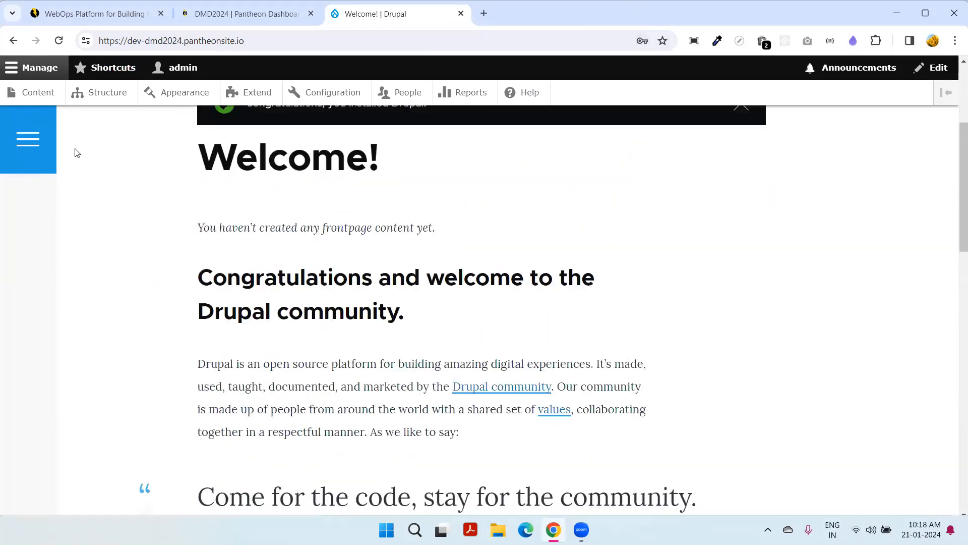
click(190, 75)
click(160, 94)
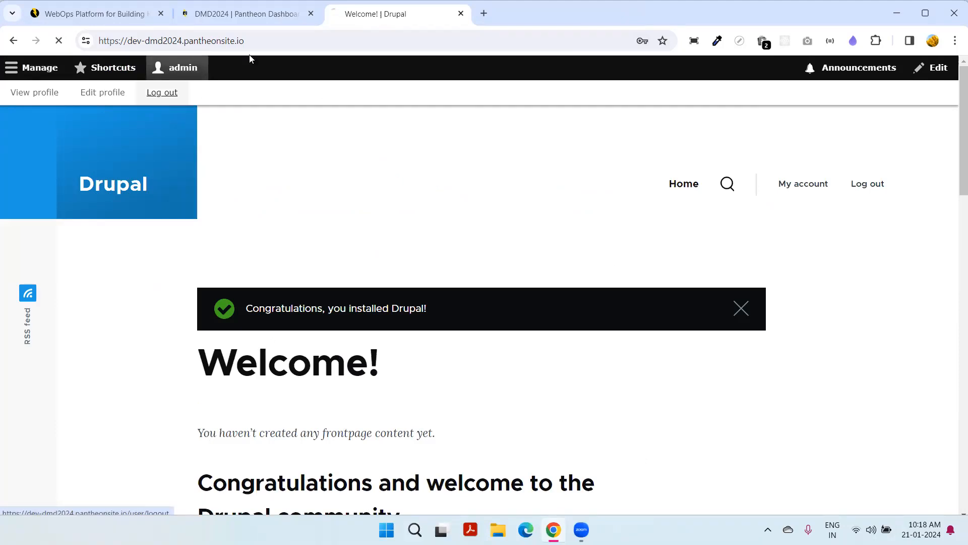
click(232, 14)
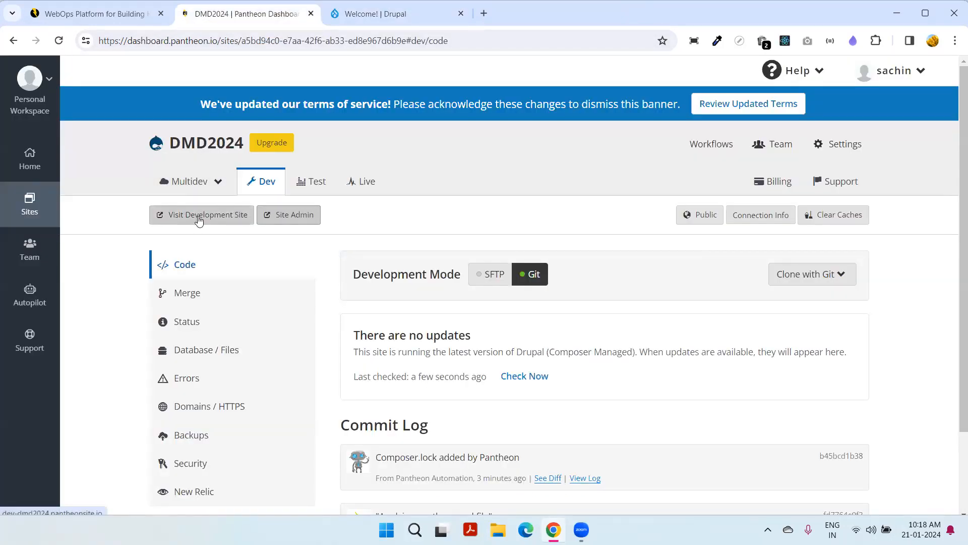
click(199, 220)
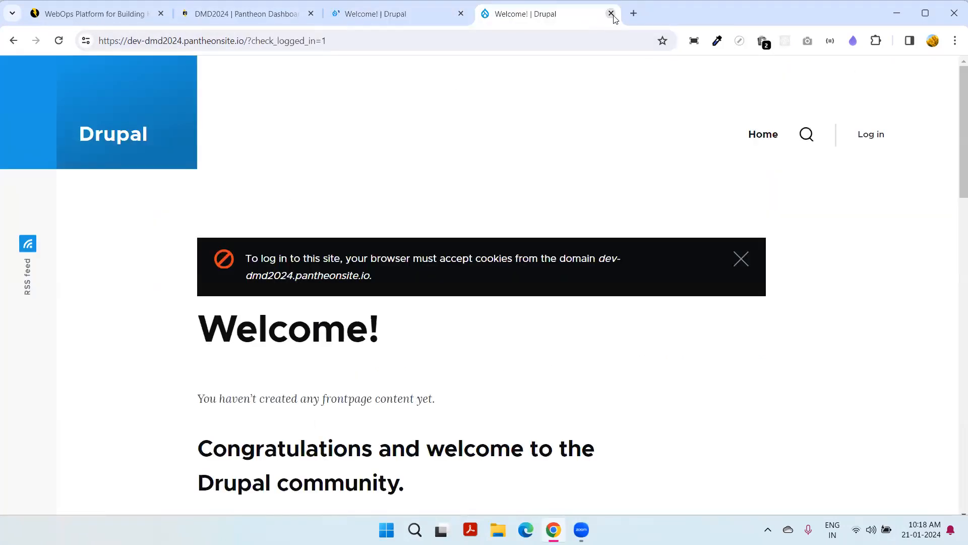
- Close the duplicate Welcome tab and scroll through the logged-out Welcome page
click(612, 15)
scroll(197, 141, down, 8)
scroll(196, 147, down, 6)
scroll(199, 149, up, 9)
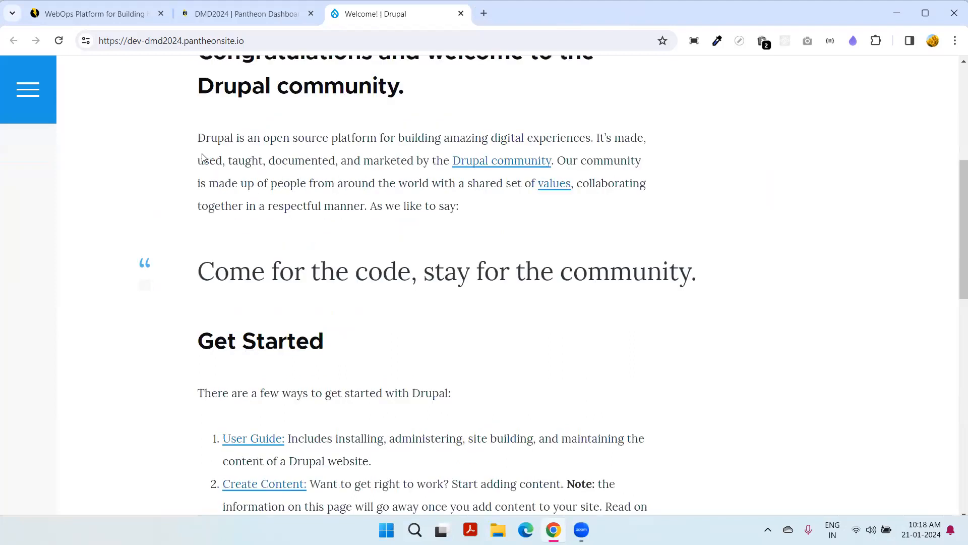
scroll(202, 157, up, 6)
scroll(160, 182, down, 10)
scroll(163, 182, down, 5)
scroll(163, 182, up, 13)
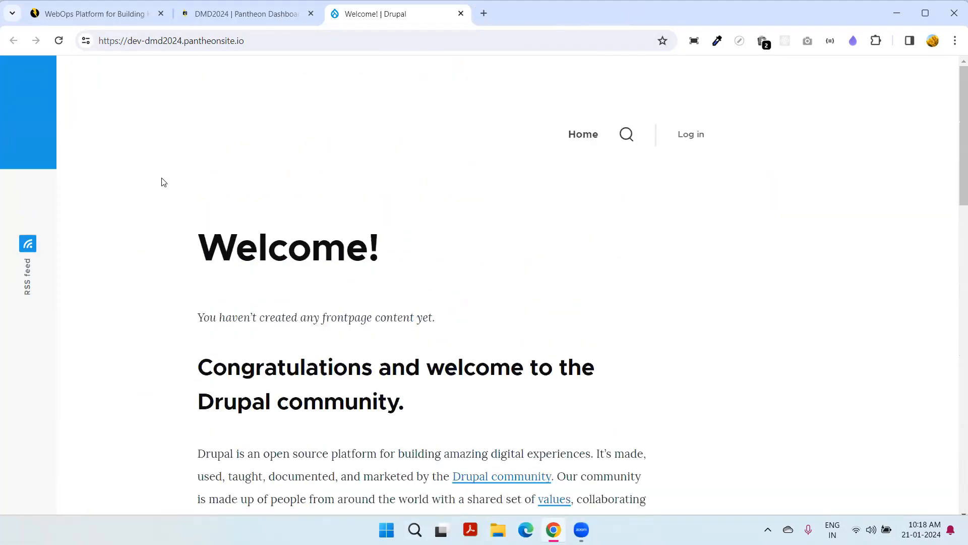